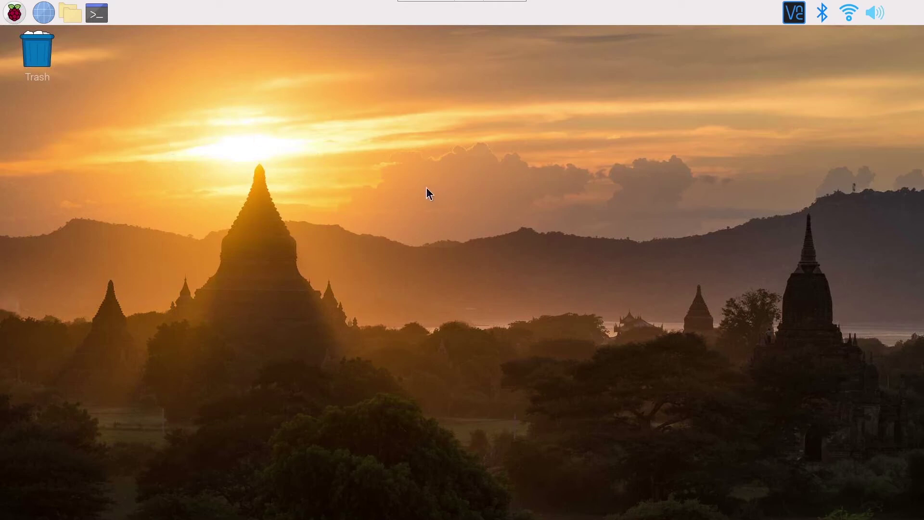
# In Raspberry Pi Configuration's Interfaces settings, set I2C to Enable and confirm with OK
pyautogui.click(17, 14)
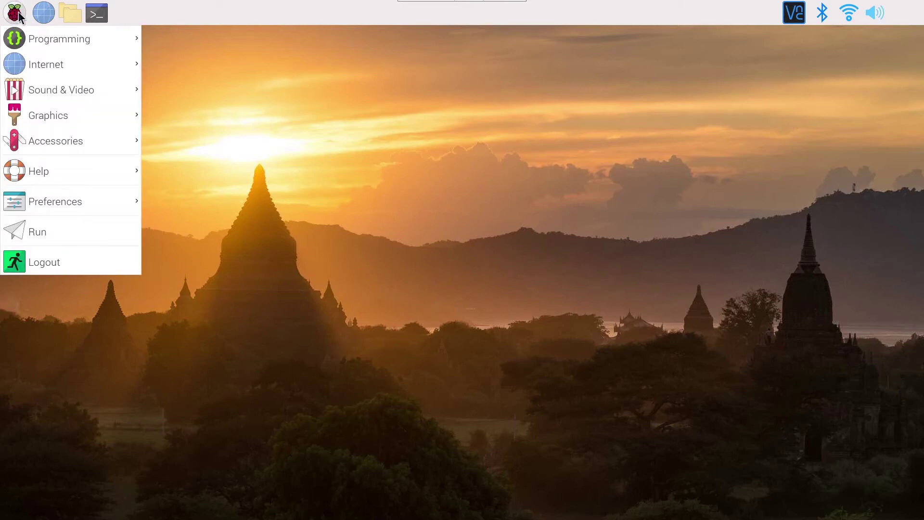
pyautogui.moveTo(88, 195)
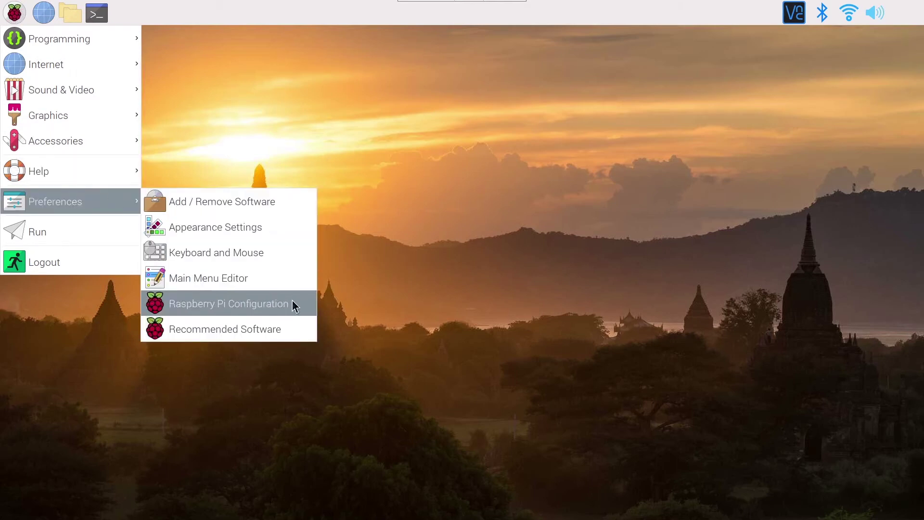
pyautogui.click(303, 306)
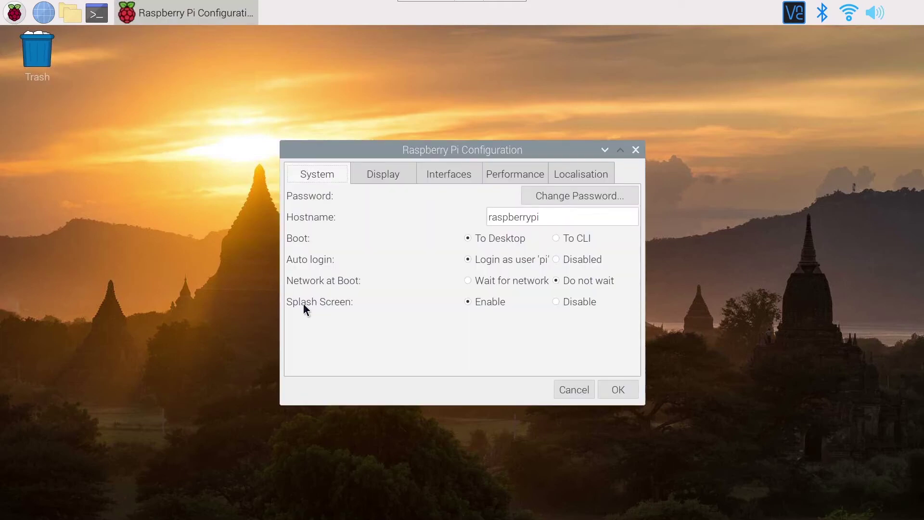
pyautogui.click(438, 177)
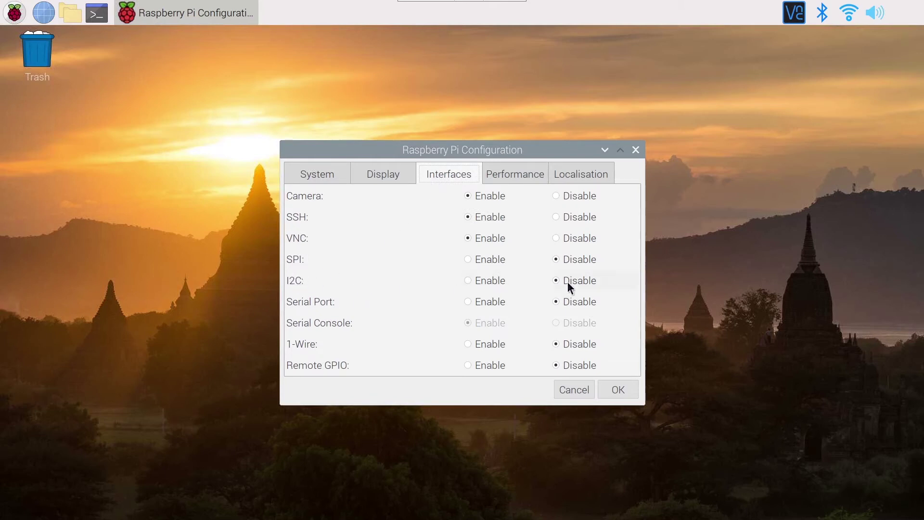
pyautogui.click(467, 280)
pyautogui.click(614, 389)
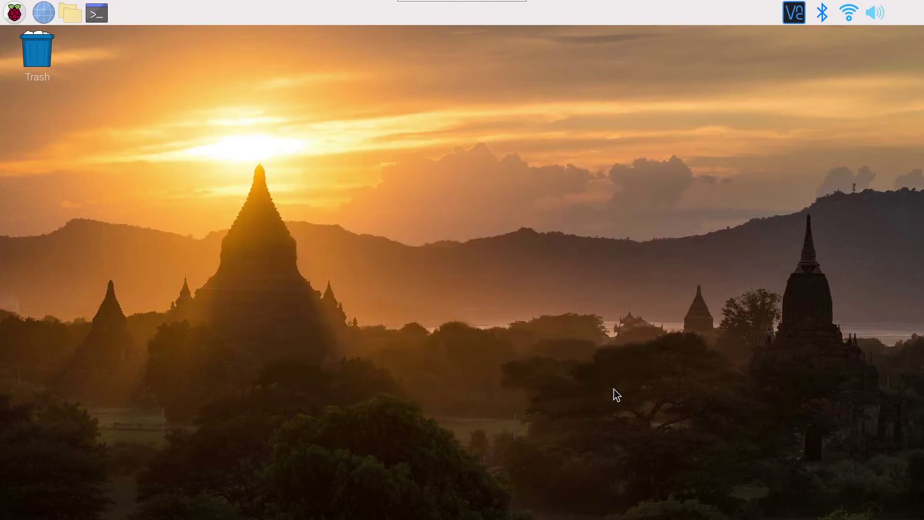
# In a new terminal, run i2cdetect -y 1 to scan I2C bus 1
pyautogui.click(99, 15)
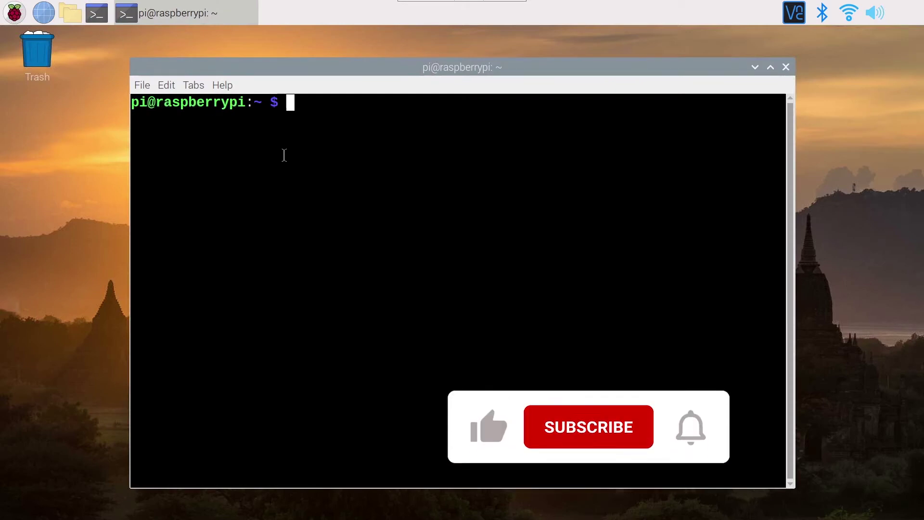
pyautogui.write('i2cdete ')
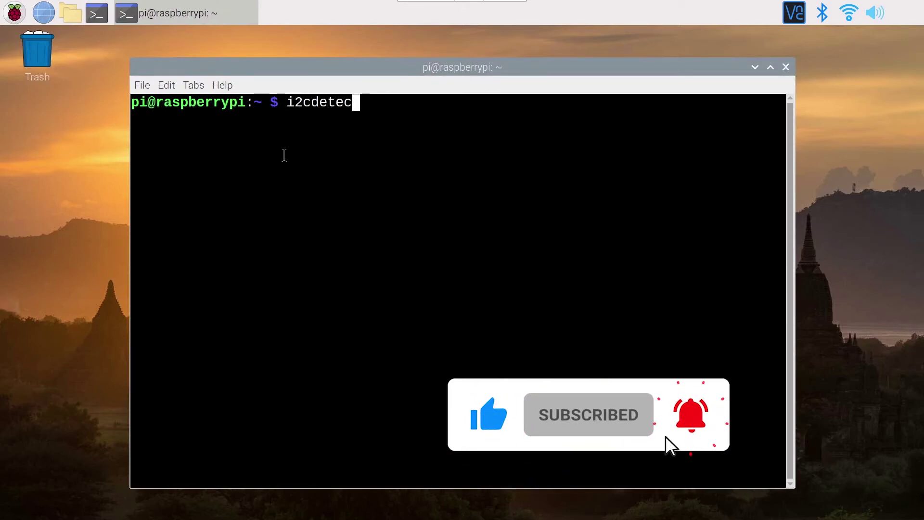
pyautogui.write('t -')
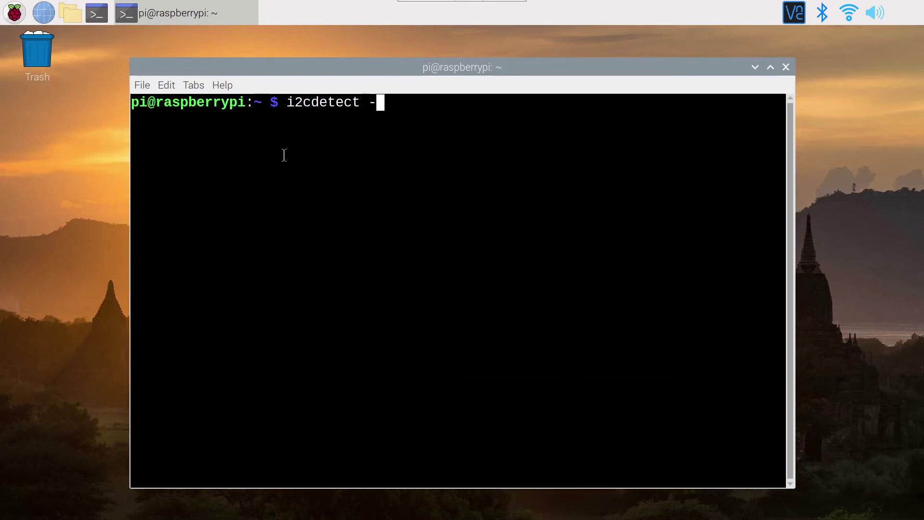
pyautogui.write('y 1')
pyautogui.press('Return')
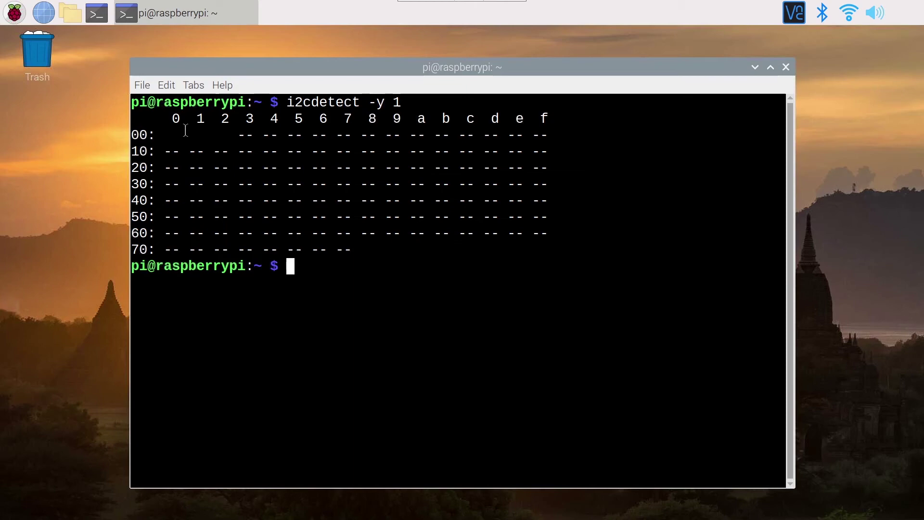
# Highlight the printed I2C address grid and clear the selection, twice
pyautogui.moveTo(131, 118); pyautogui.dragTo(361, 249)
pyautogui.click(361, 249)
pyautogui.moveTo(357, 249); pyautogui.dragTo(137, 118)
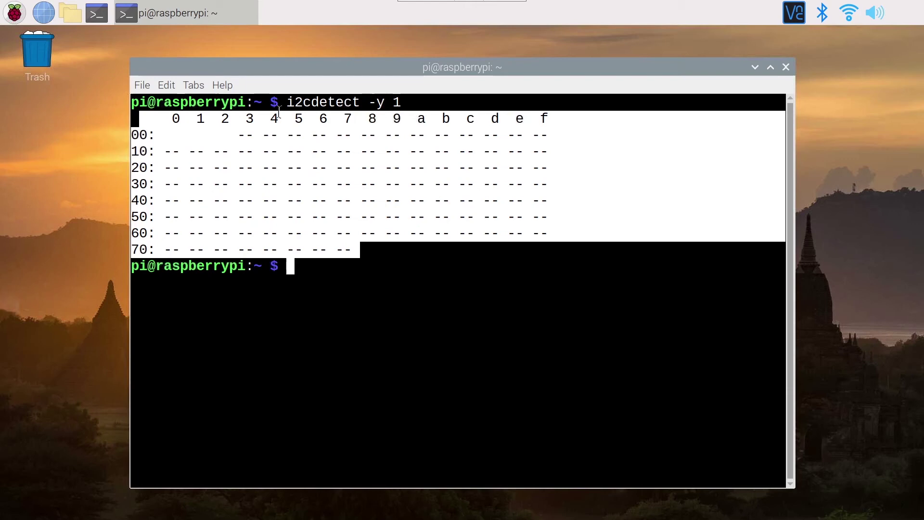
pyautogui.click(378, 261)
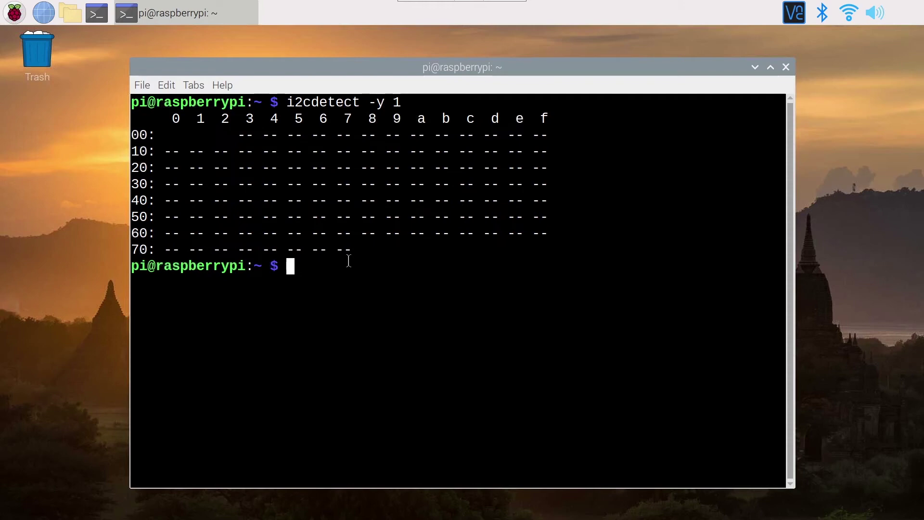
# Launch sudo raspi-config and go to the I2C entry under Interface Options
pyautogui.write('sudo raspi')
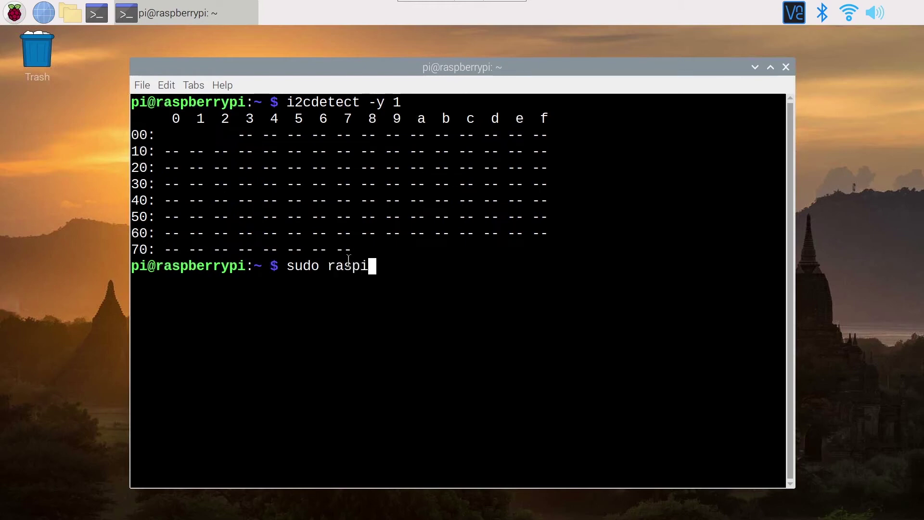
pyautogui.write('-config')
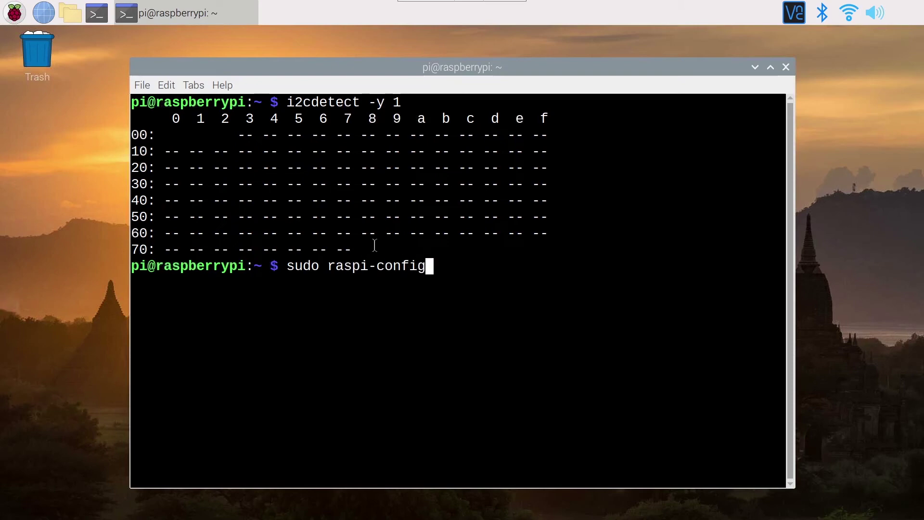
pyautogui.press('Return')
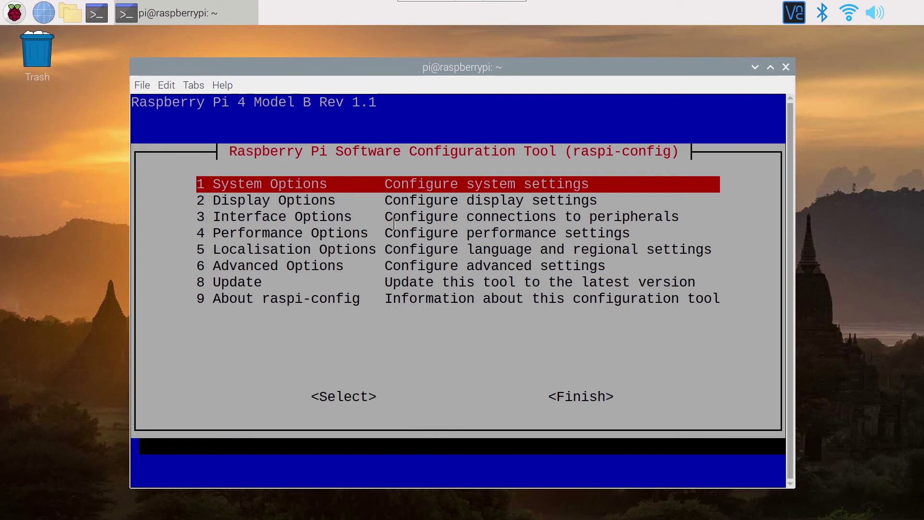
pyautogui.press('Down')
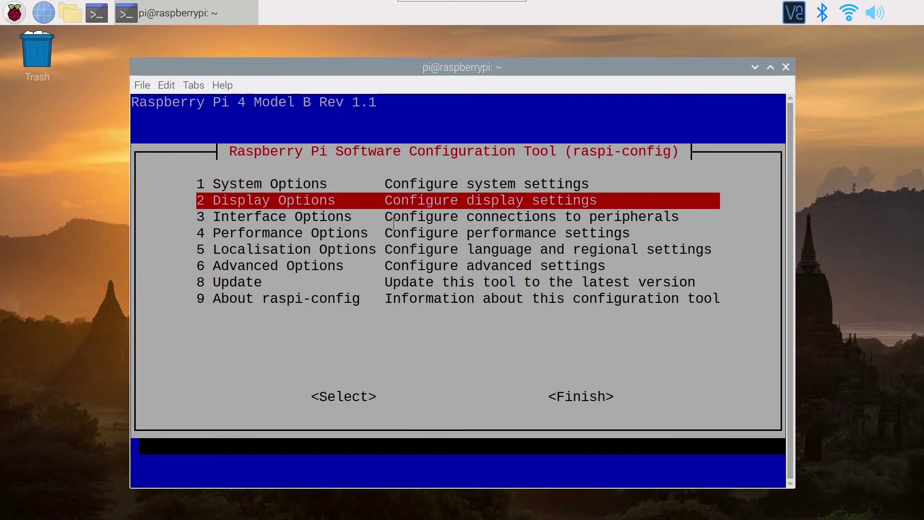
pyautogui.press('Down')
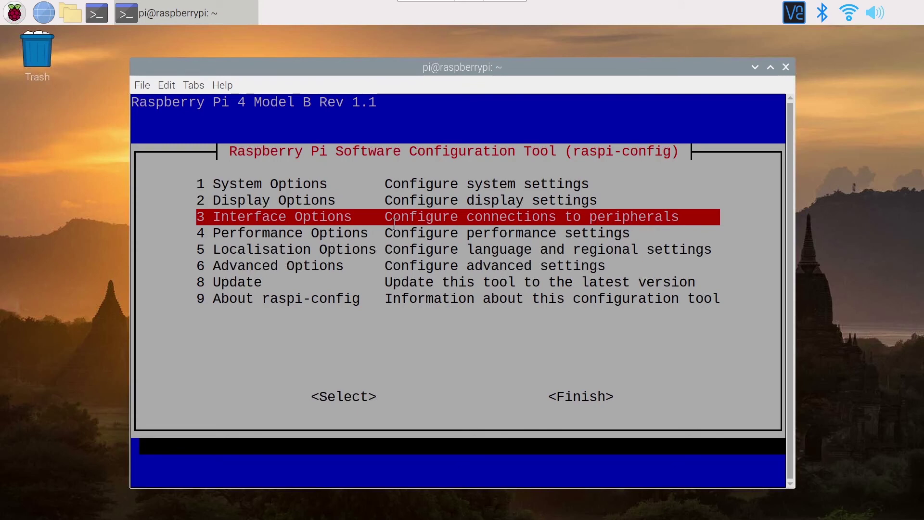
pyautogui.press('Return')
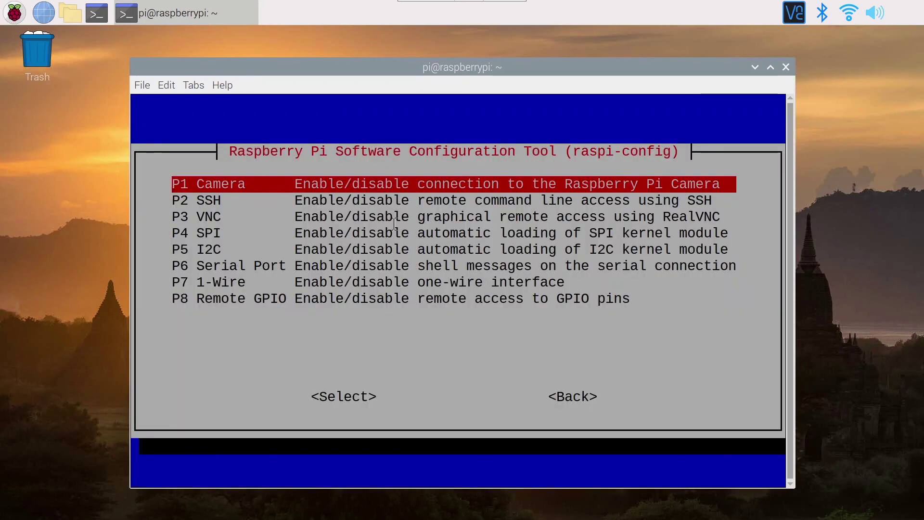
pyautogui.press('Down')
pyautogui.press('Down')
pyautogui.press('Down')
pyautogui.press('Down')
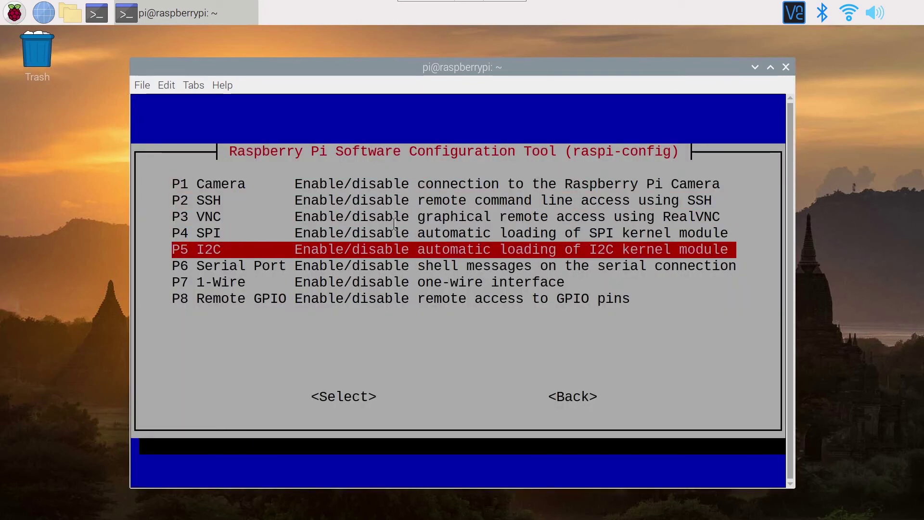
pyautogui.press('Return')
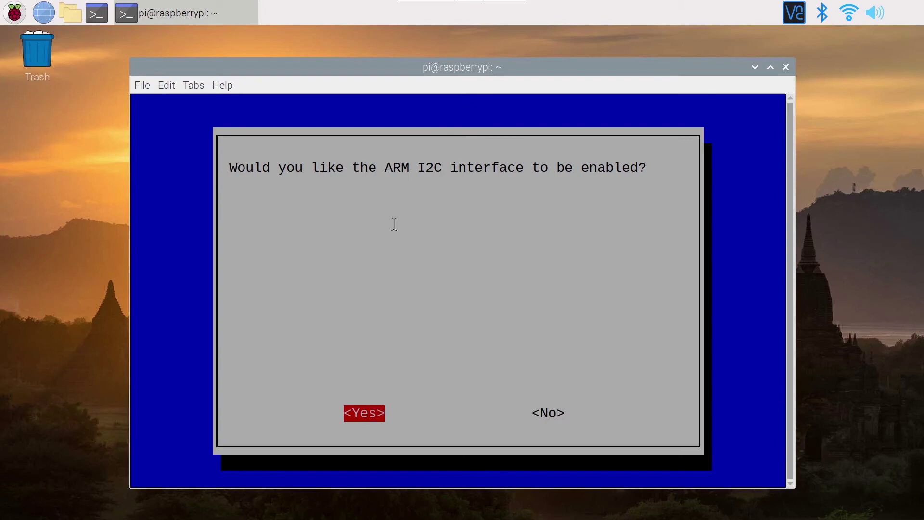
# Answer Yes to enable the ARM I2C interface, acknowledge it, and Finish raspi-config
pyautogui.press('Return')
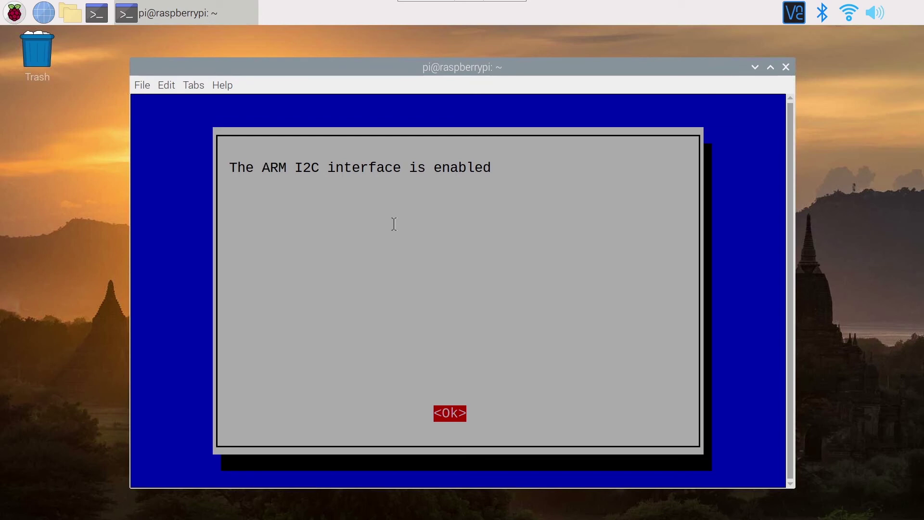
pyautogui.press('Return')
pyautogui.press('Tab')
pyautogui.press('Tab')
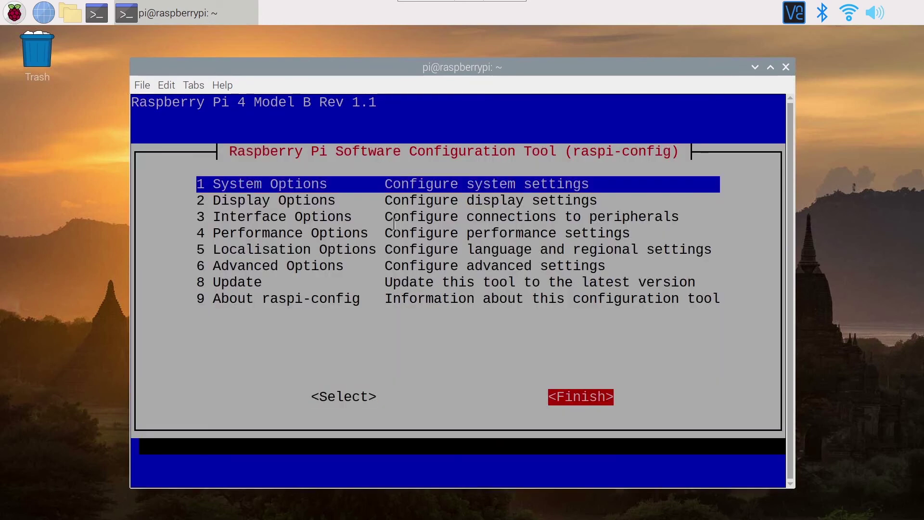
pyautogui.press('Return')
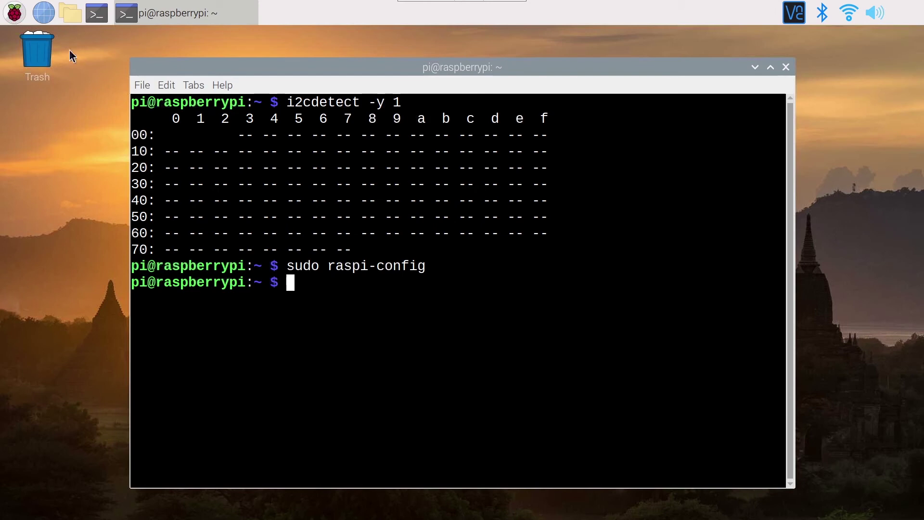
# Set I2C to Disable on Raspberry Pi Configuration's Interfaces tab and confirm with OK
pyautogui.click(14, 13)
pyautogui.moveTo(57, 206)
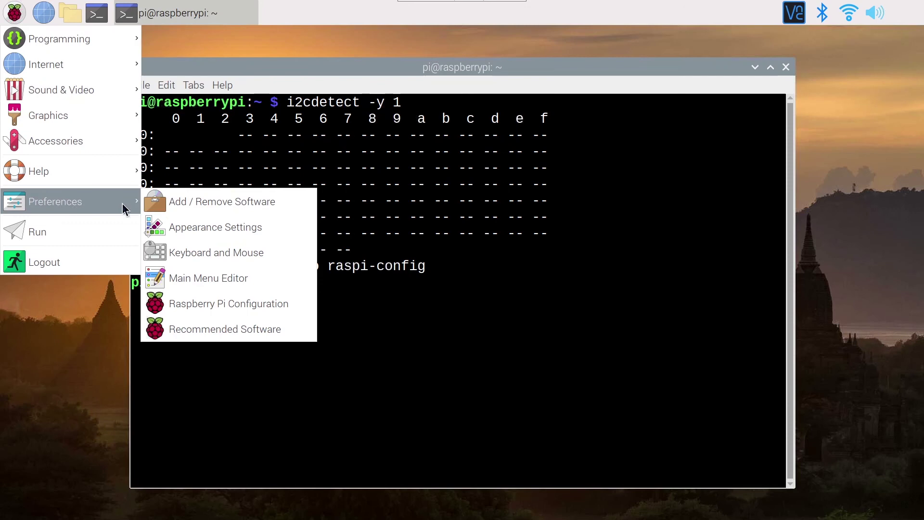
pyautogui.click(258, 308)
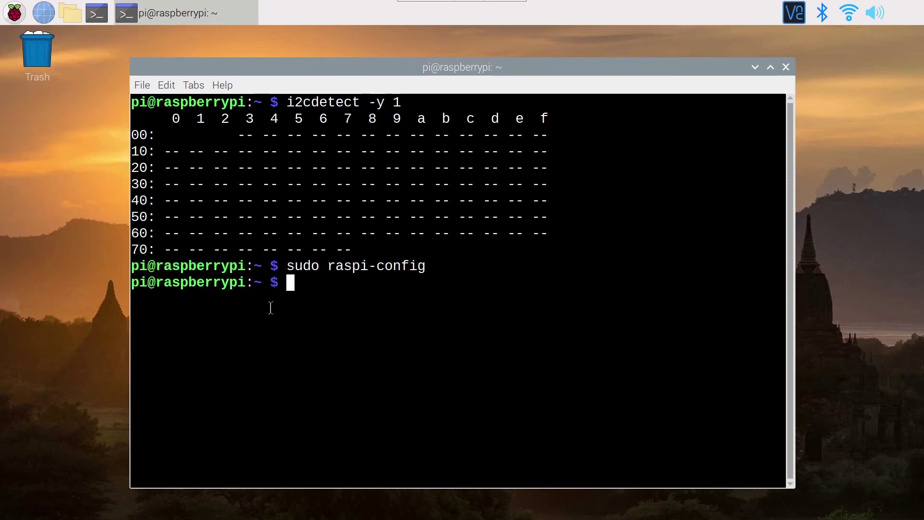
pyautogui.click(458, 175)
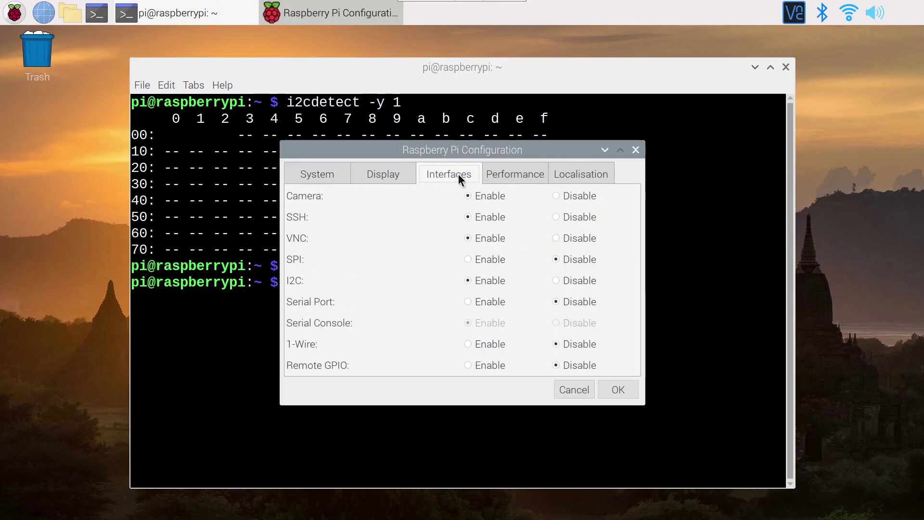
pyautogui.click(573, 281)
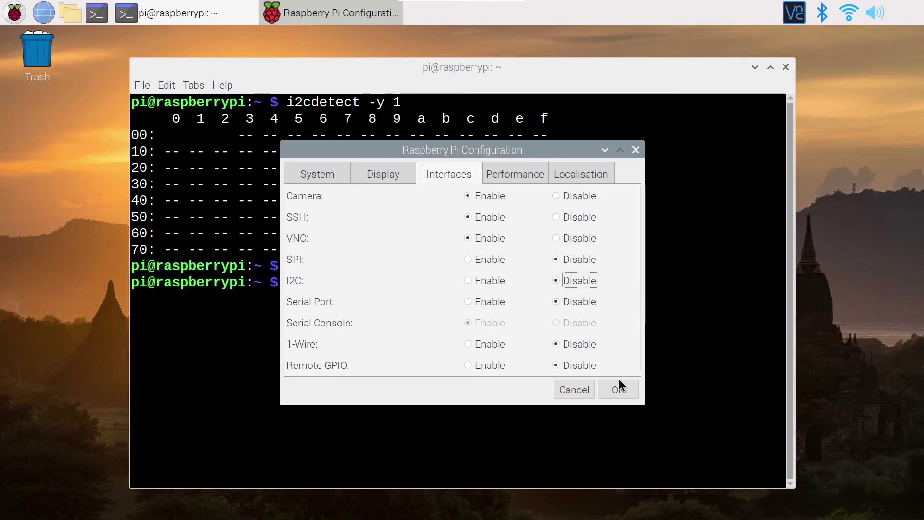
pyautogui.click(622, 392)
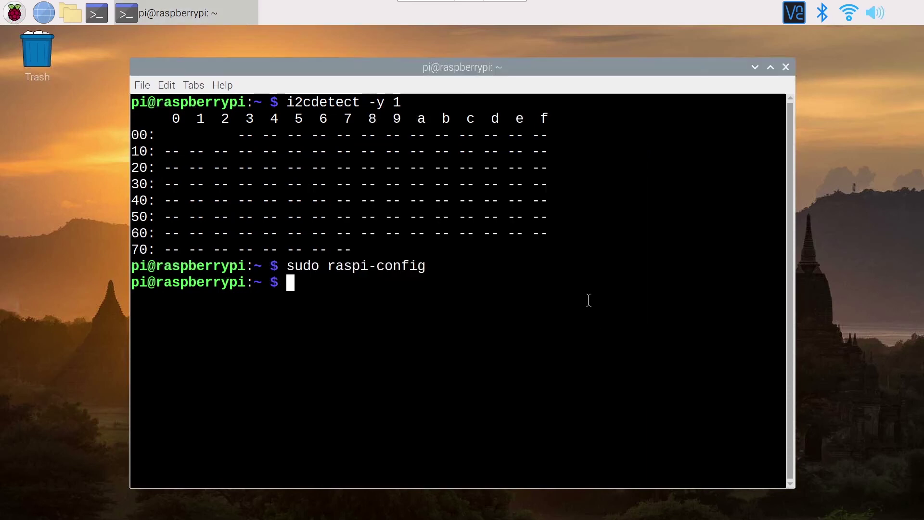
# Rerun sudo raspi-config from history and open the I2C setting under Interface Options
pyautogui.press('Up')
pyautogui.press('Return')
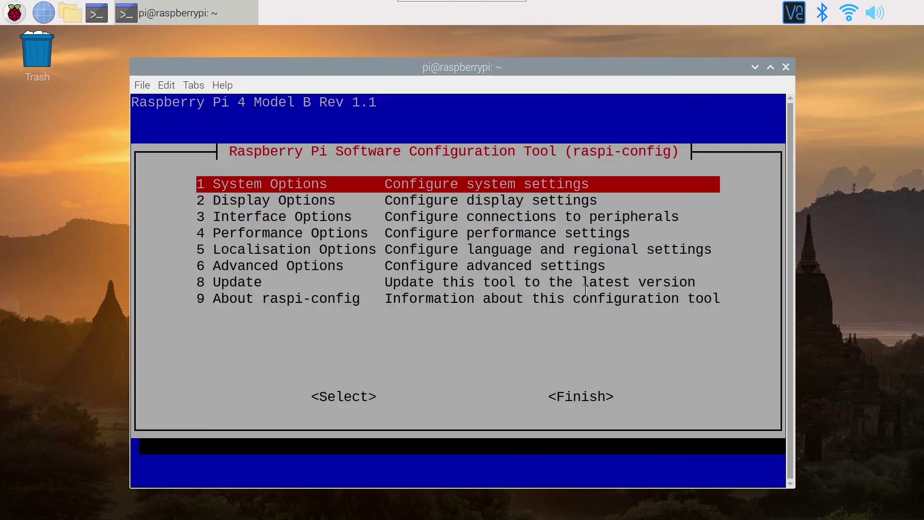
pyautogui.press('Down')
pyautogui.press('Down')
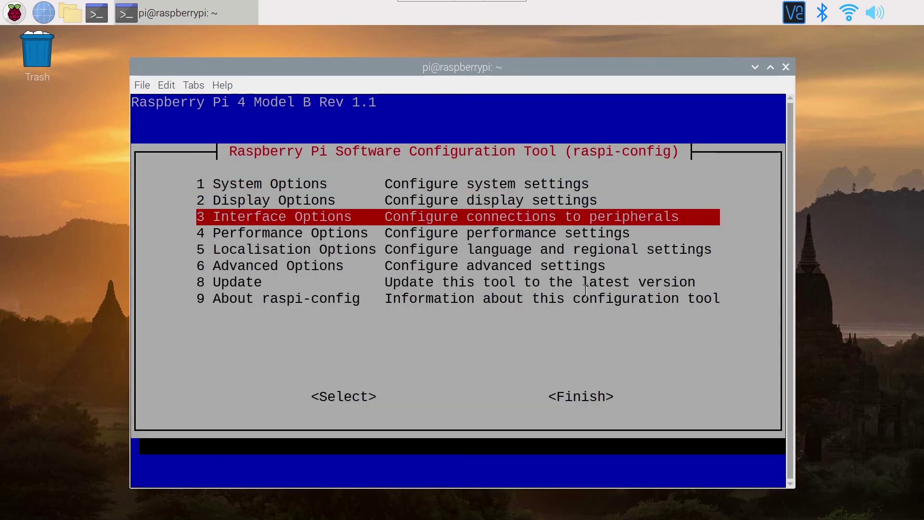
pyautogui.press('Return')
pyautogui.press('Down')
pyautogui.press('Down')
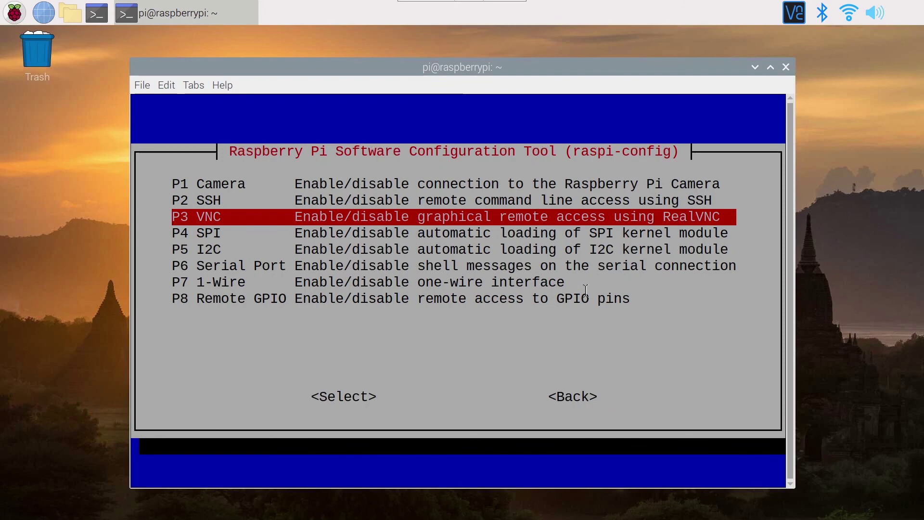
pyautogui.press('Down')
pyautogui.press('Down')
pyautogui.press('Return')
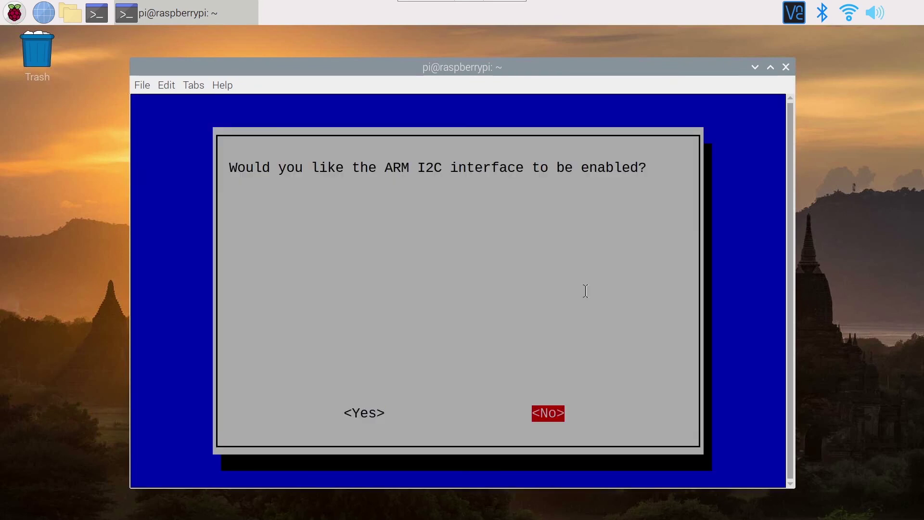
# Answer No to disable the ARM I2C interface, acknowledge it, and Finish raspi-config
pyautogui.press('Return')
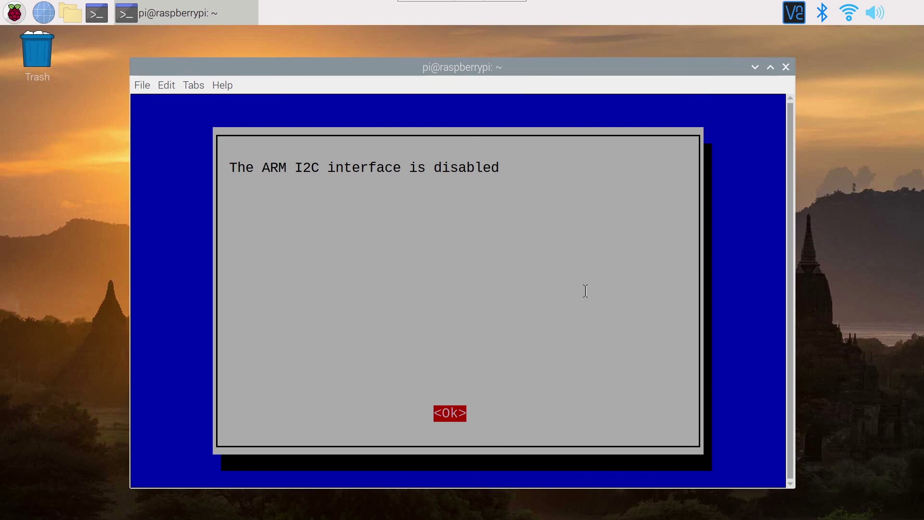
pyautogui.press('Return')
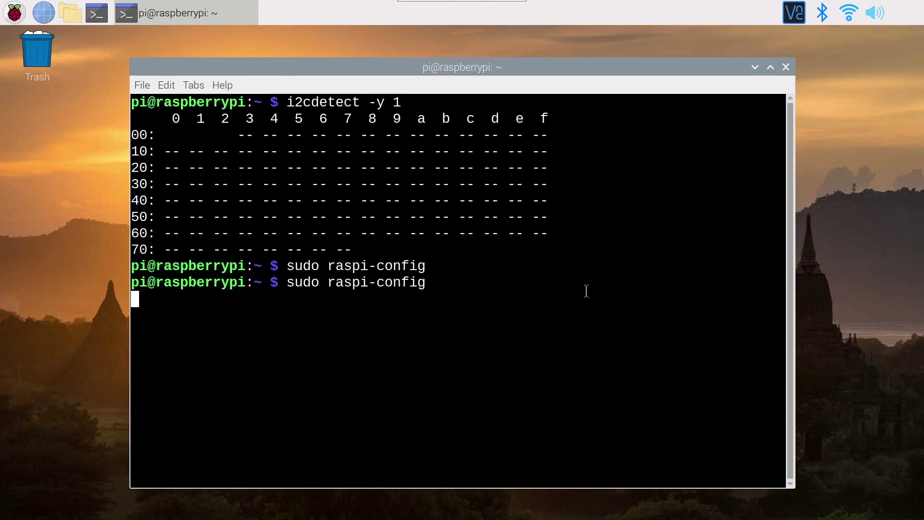
pyautogui.press('Tab')
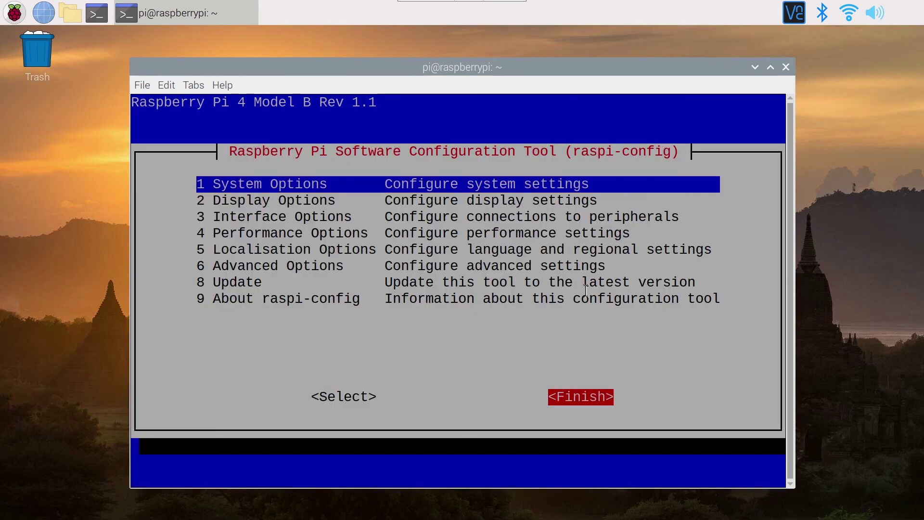
pyautogui.press('Return')
# Rerun i2cdetect -y 1 from history, which now fails because /dev/i2c-1 is missing
pyautogui.press('Up')
pyautogui.press('Up')
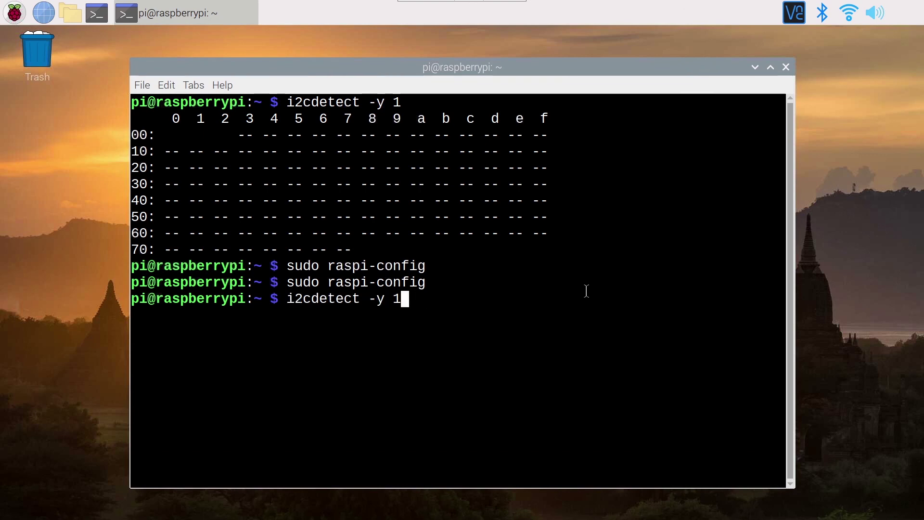
pyautogui.press('Return')
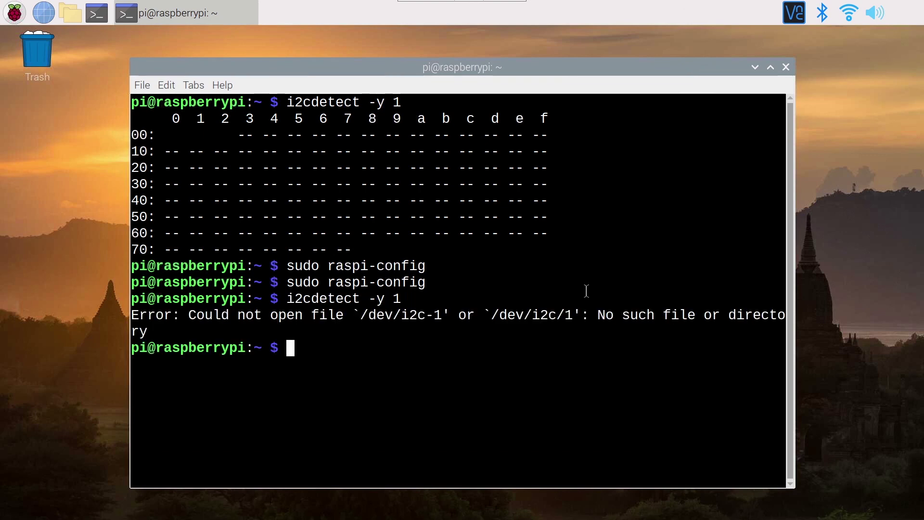